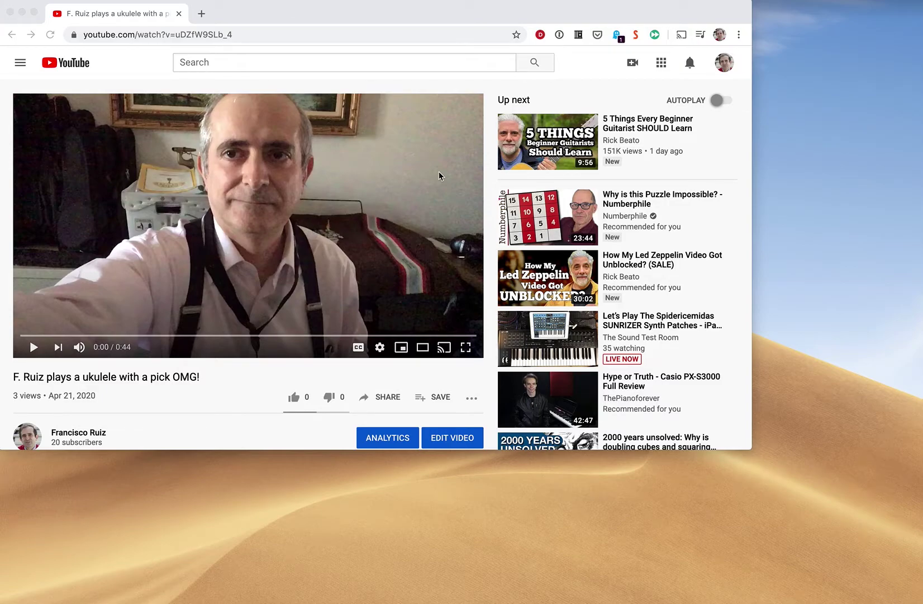
Open the VideoSkip window beside the ukulele video, play it briefly and pause
{"action": "left_click", "coordinate": [655, 34]}
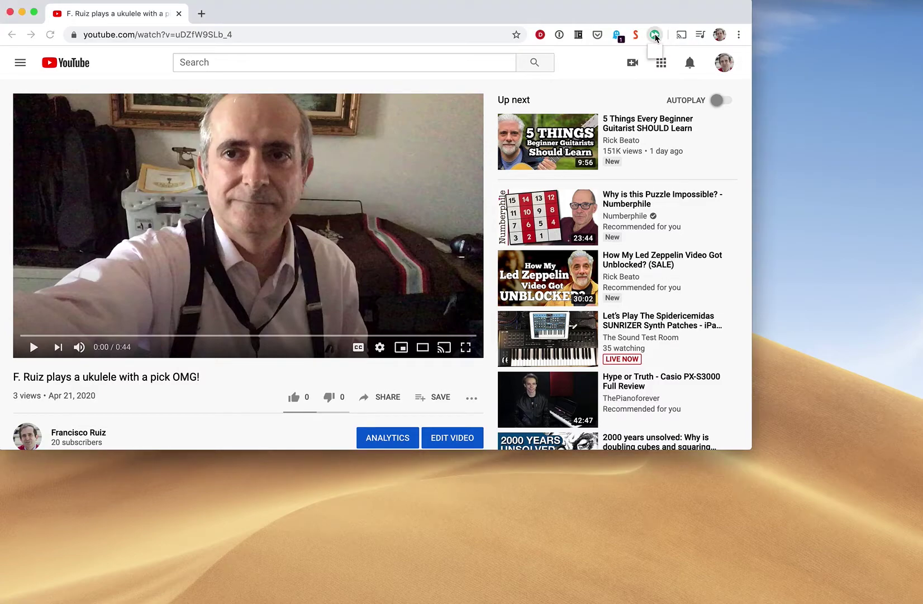
{"action": "left_click_drag", "start_coordinate": [736, 85], "coordinate": [783, 224]}
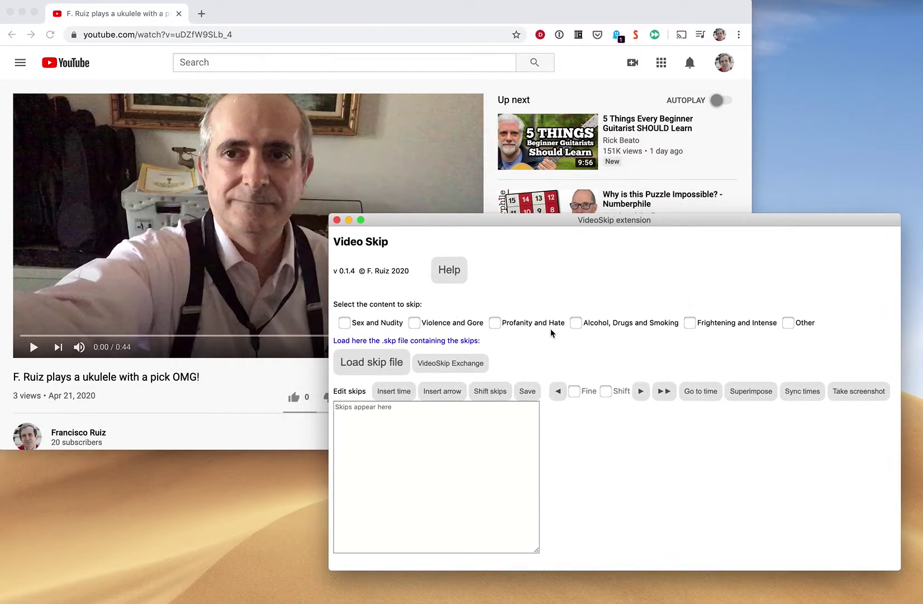
{"action": "left_click", "coordinate": [665, 394]}
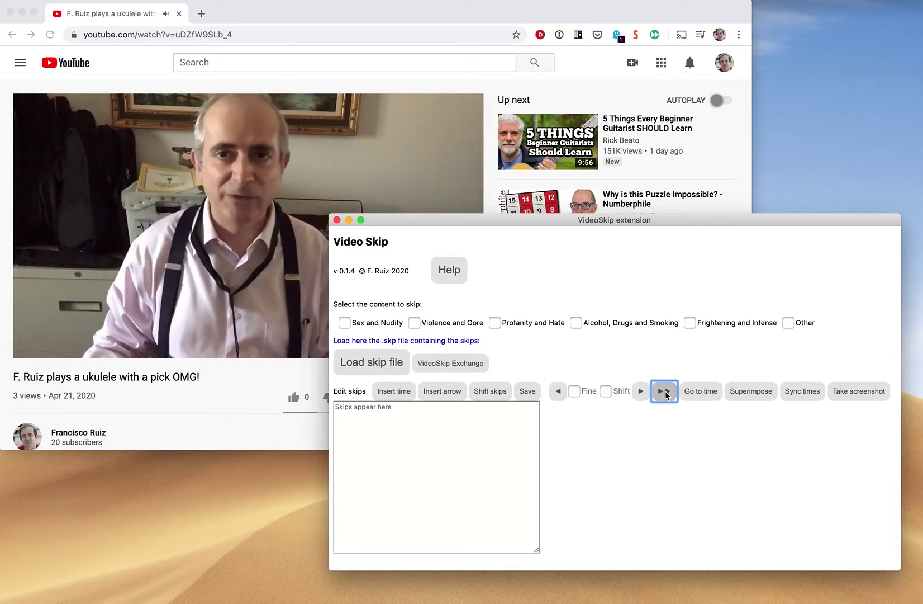
{"action": "left_click", "coordinate": [674, 393]}
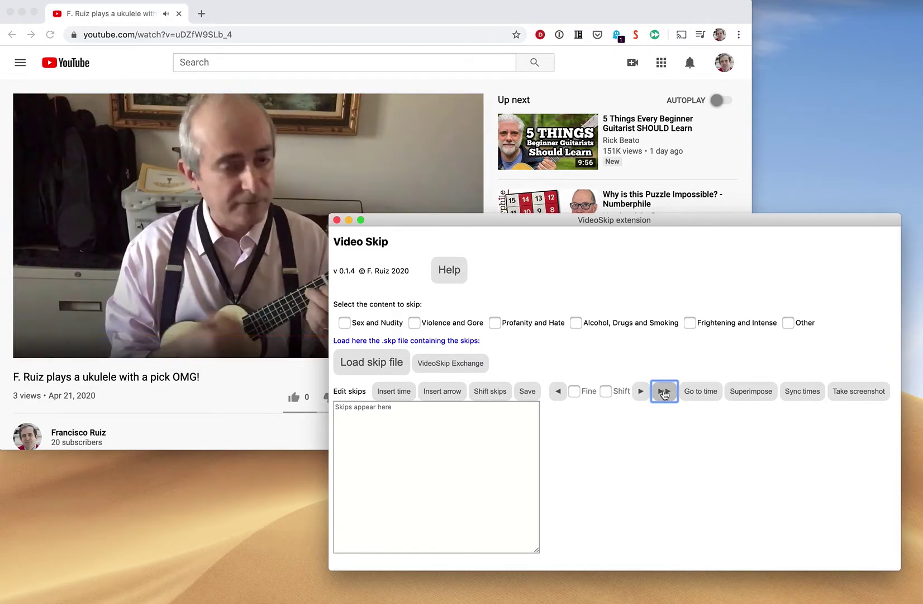
Step frames back and forward with Fine on, then rewind the YouTube video to 0:00
{"action": "left_click", "coordinate": [555, 393]}
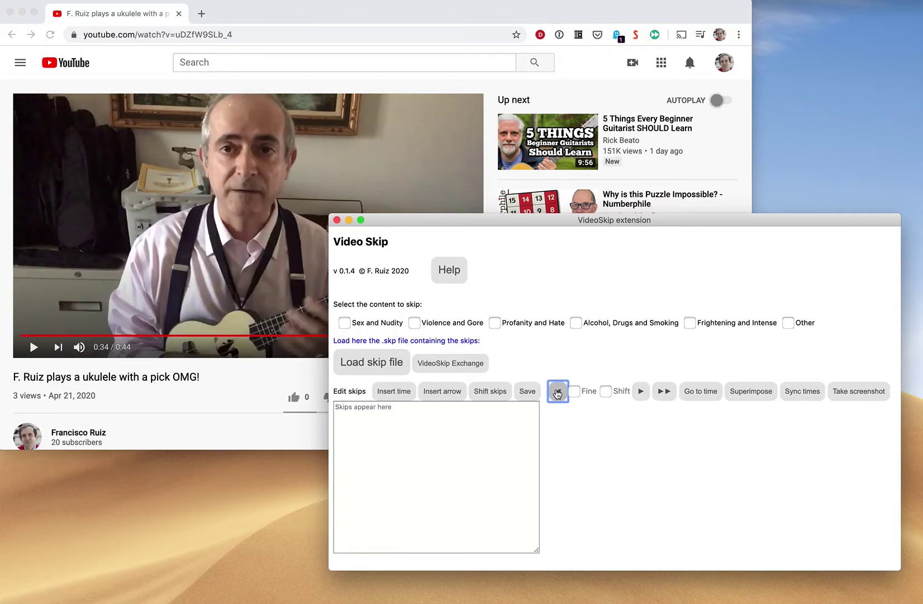
{"action": "left_click", "coordinate": [558, 394]}
{"action": "left_click", "coordinate": [573, 392]}
{"action": "left_click", "coordinate": [559, 394]}
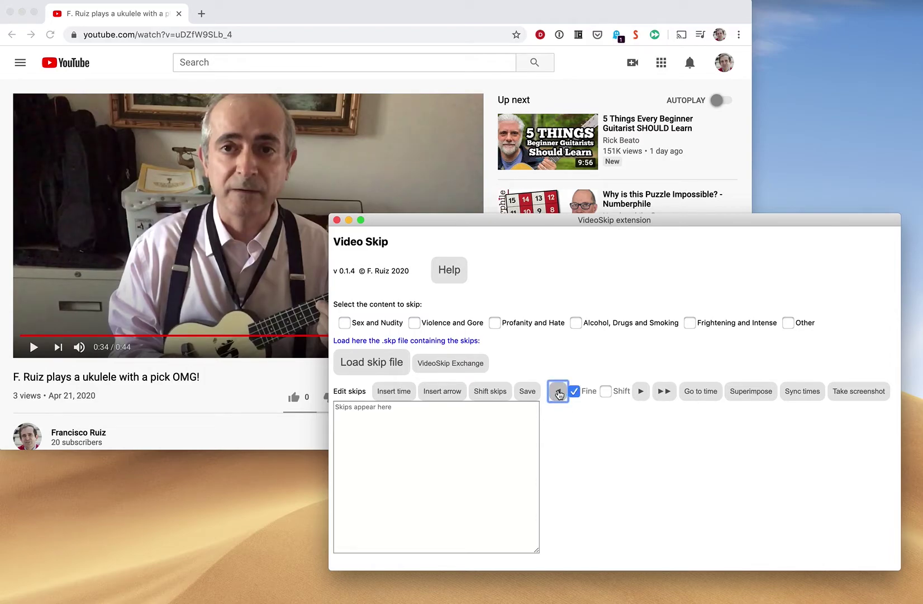
{"action": "left_click", "coordinate": [641, 393]}
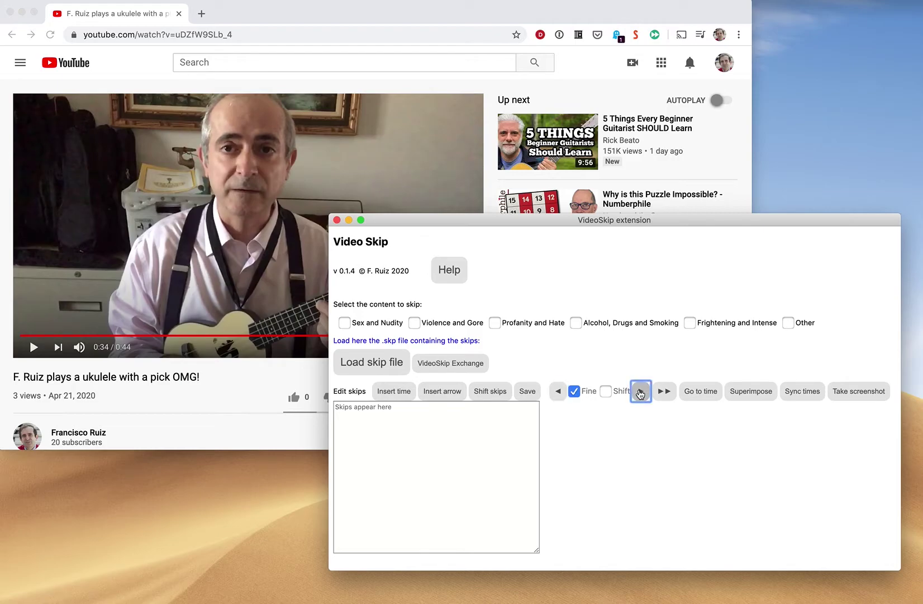
{"action": "left_click", "coordinate": [574, 391]}
{"action": "left_click", "coordinate": [282, 303]}
{"action": "left_click_drag", "start_coordinate": [358, 335], "coordinate": [17, 335]}
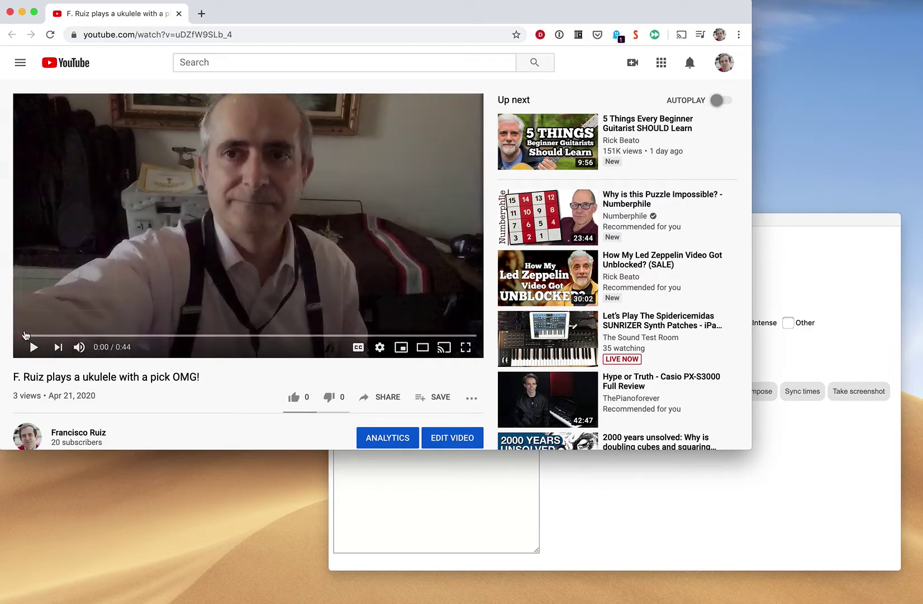
Play the video from the start, pause, and step frames to land on 0:06
{"action": "left_click", "coordinate": [703, 479]}
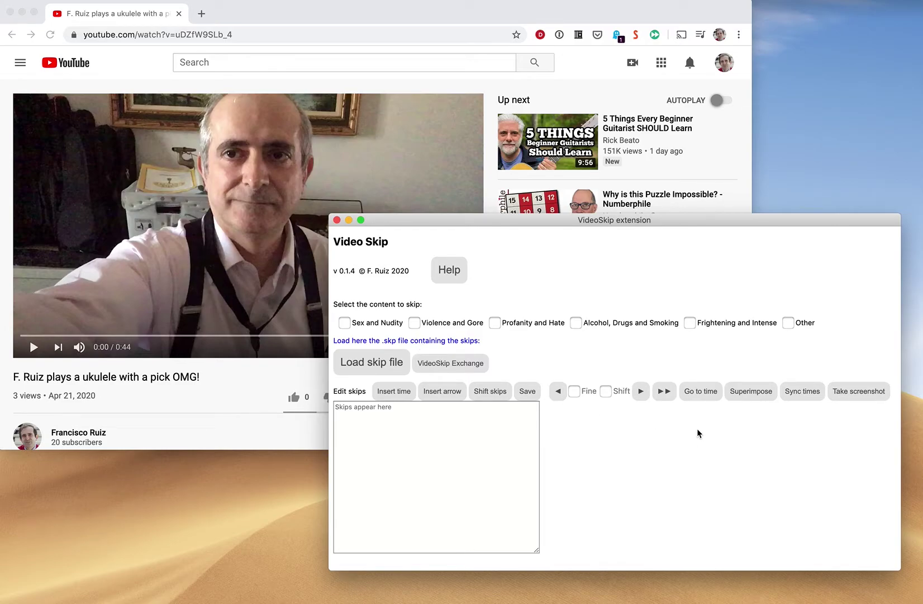
{"action": "left_click", "coordinate": [663, 394]}
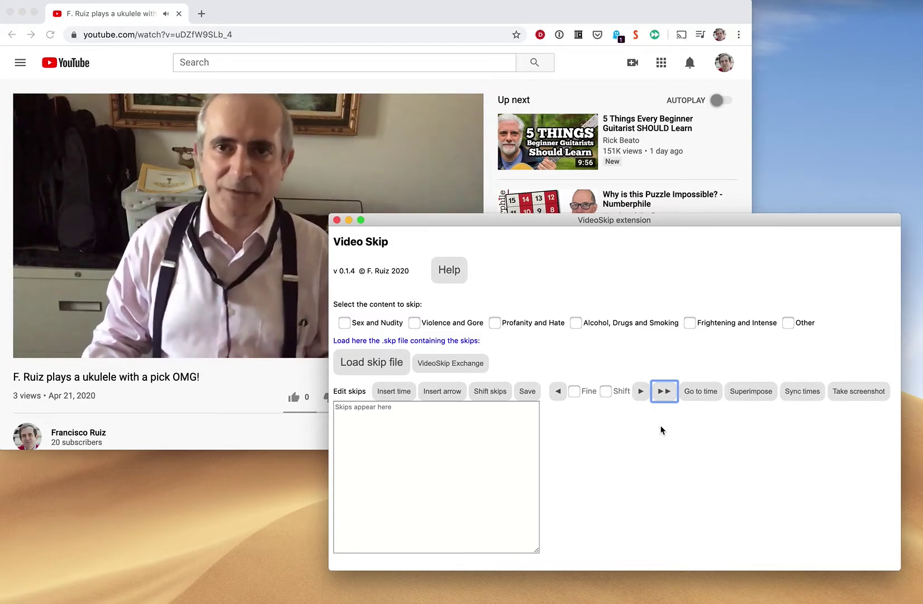
{"action": "left_click", "coordinate": [641, 394]}
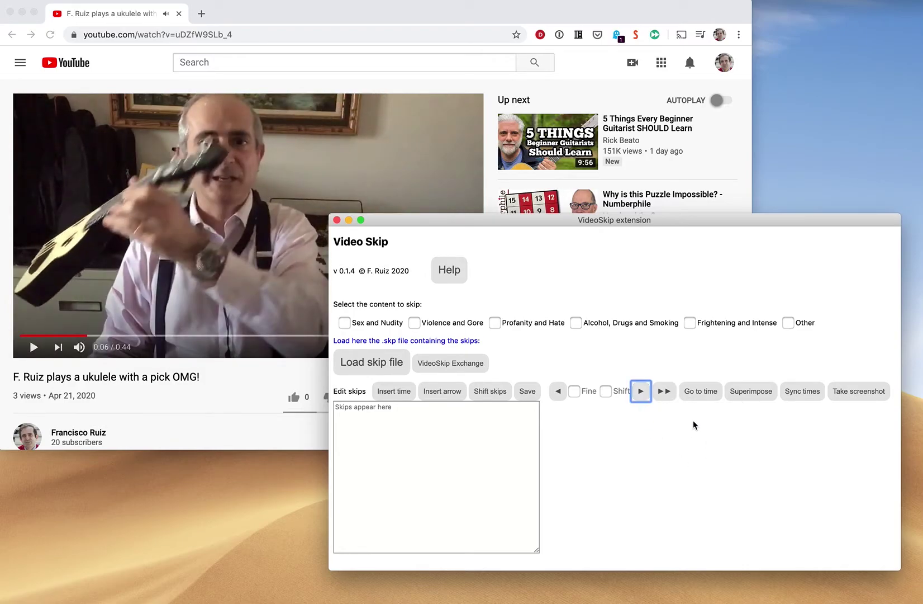
{"action": "left_click", "coordinate": [558, 394]}
{"action": "left_click", "coordinate": [557, 394]}
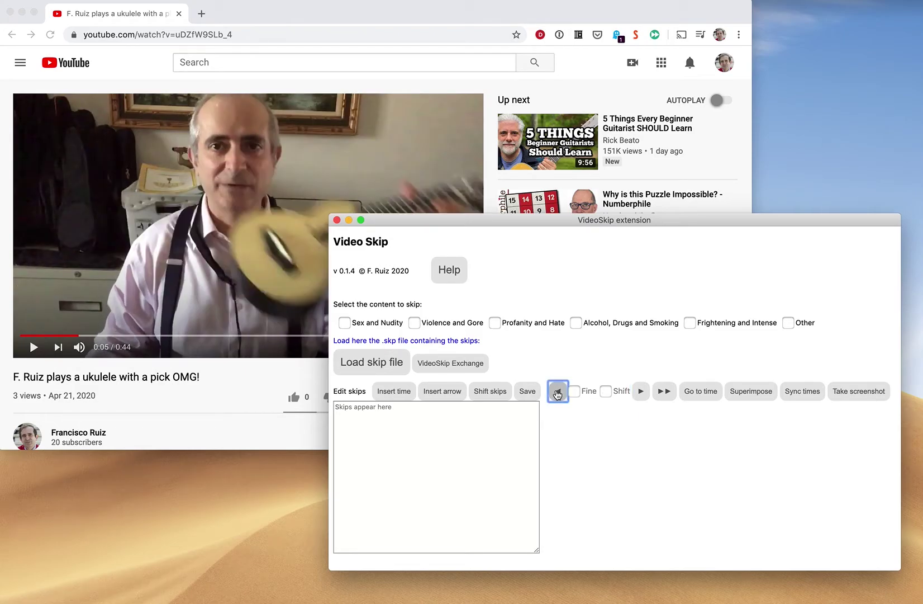
{"action": "left_click", "coordinate": [641, 391]}
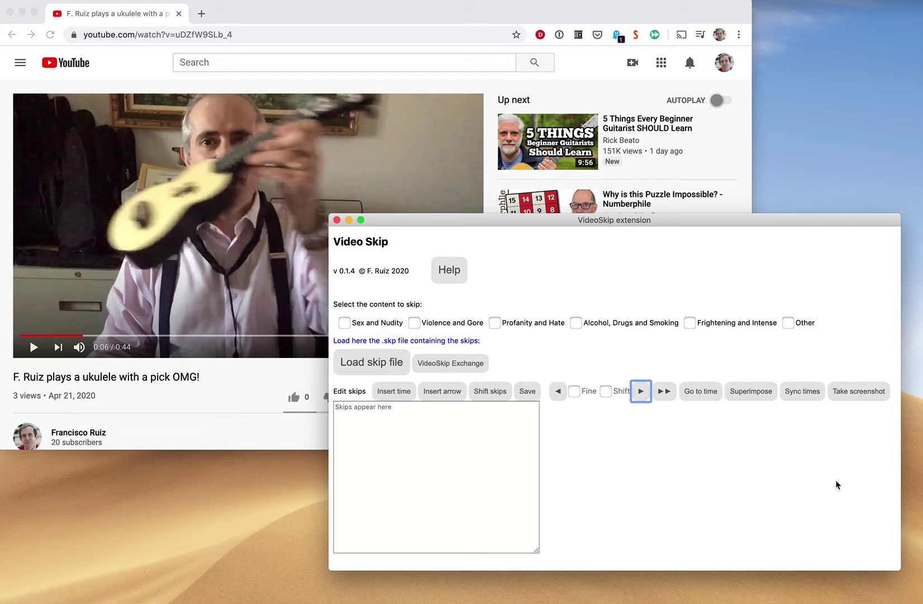
Take a sync screenshot at 0:00:06.12 and label the next line 'youtube (ukulele)'
{"action": "left_click", "coordinate": [852, 392]}
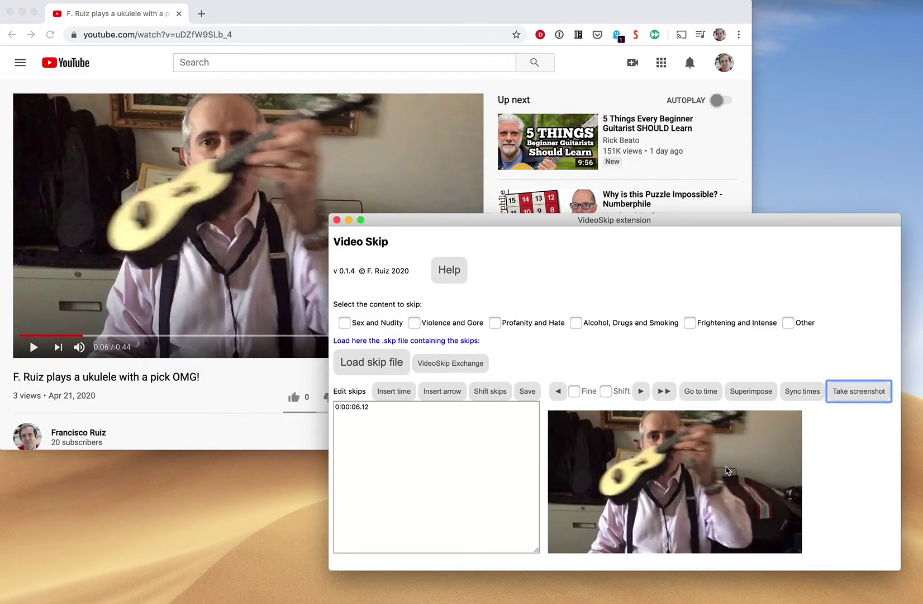
{"action": "left_click", "coordinate": [398, 420]}
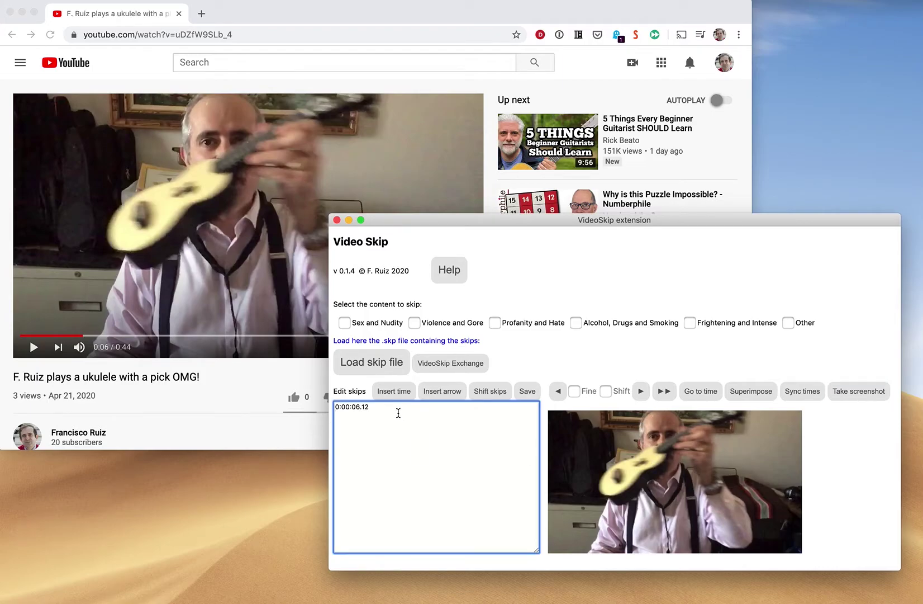
{"action": "type", "text": "y"}
{"action": "type", "text": "(uku"}
{"action": "type", "text": "lele"}
Seek to 0:21, pause at 0:23 and insert 0:00:23.55 as a skip start
{"action": "left_click", "coordinate": [245, 338]}
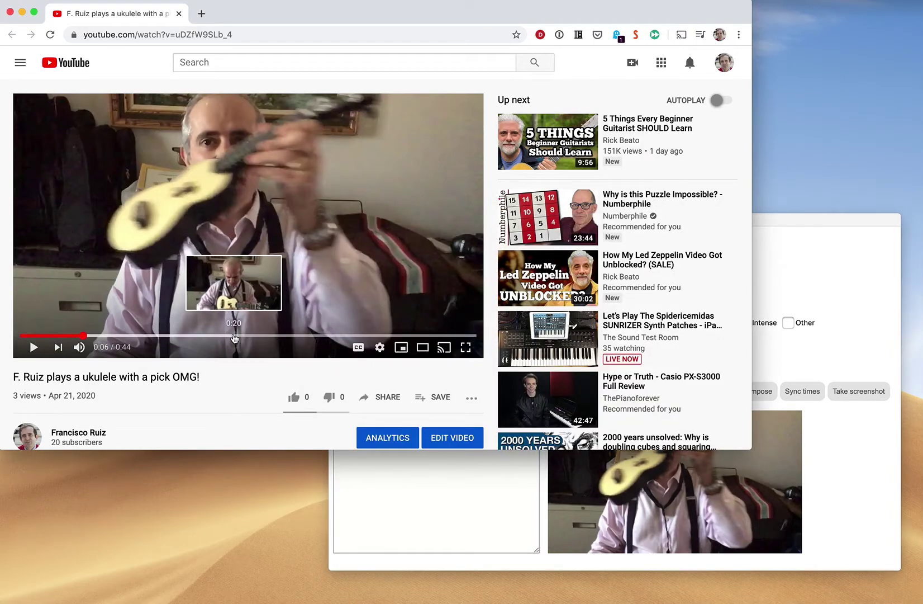
{"action": "left_click", "coordinate": [241, 336]}
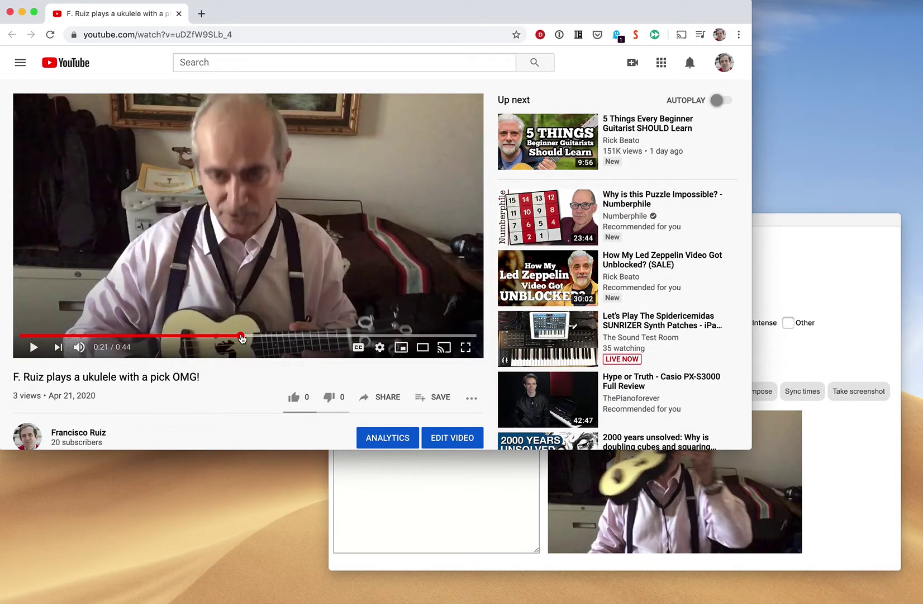
{"action": "left_click", "coordinate": [819, 332]}
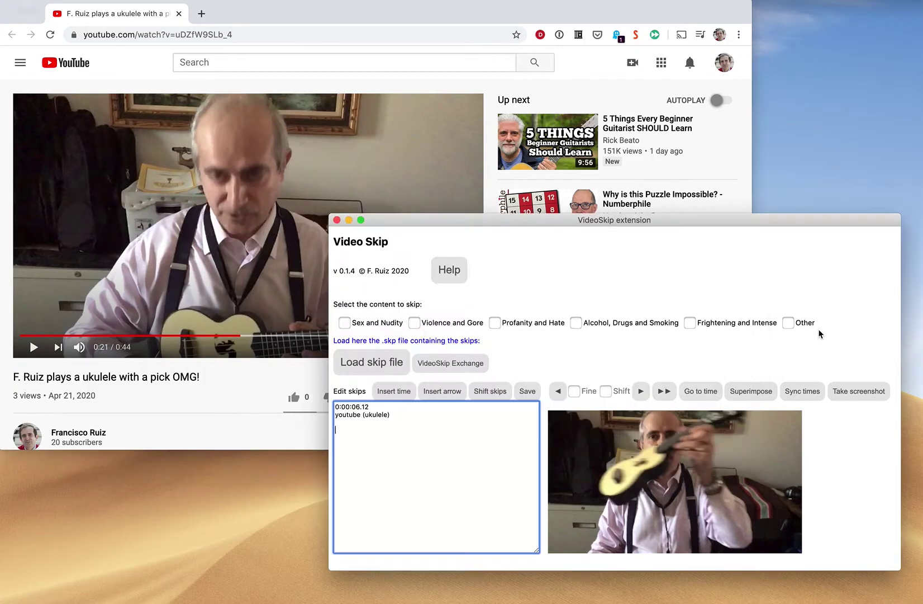
{"action": "left_click", "coordinate": [664, 391]}
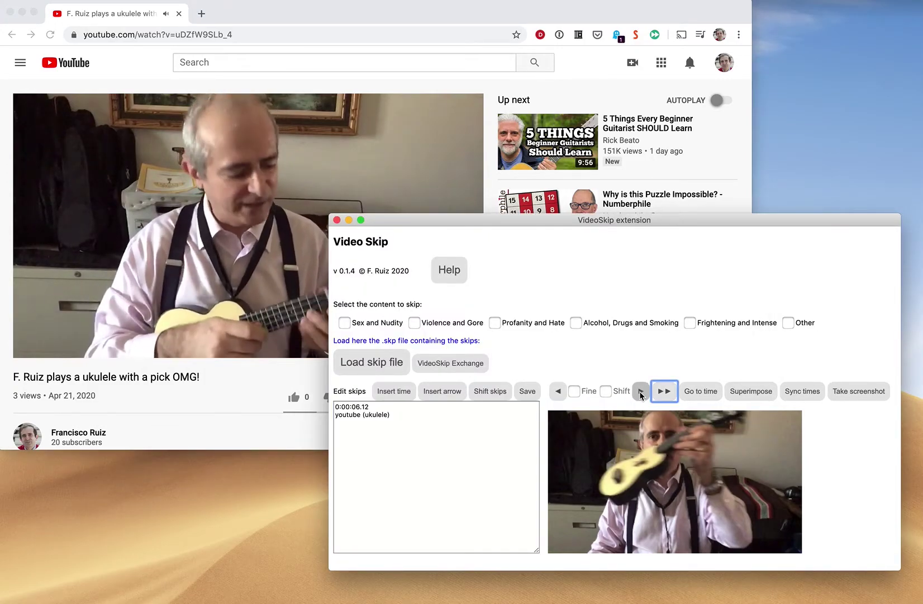
{"action": "left_click", "coordinate": [641, 392]}
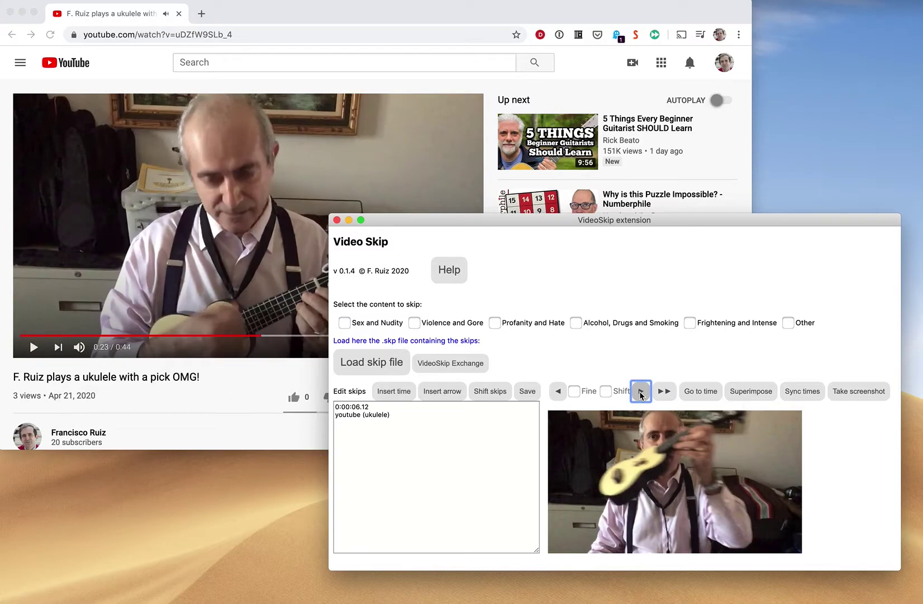
{"action": "left_click", "coordinate": [394, 390]}
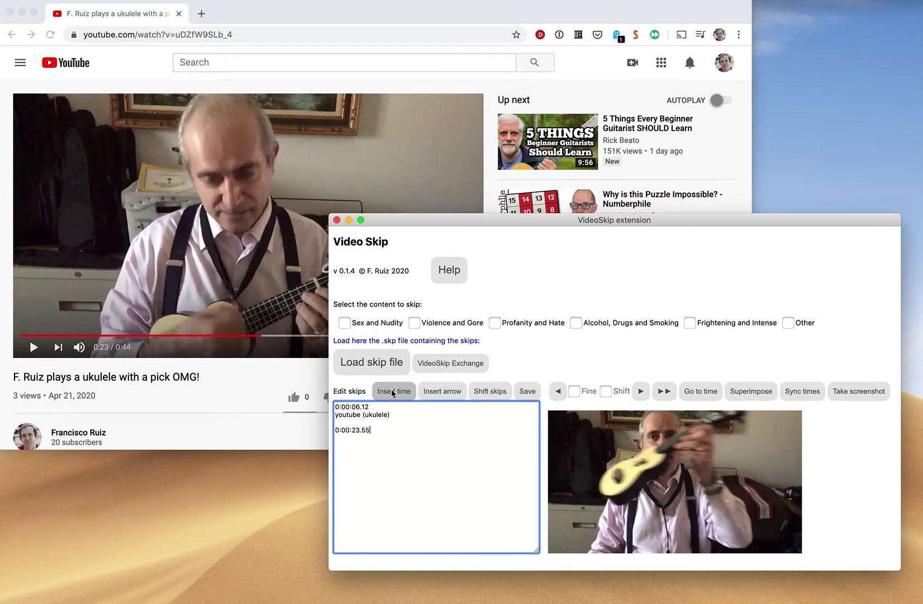
{"action": "left_click", "coordinate": [448, 394]}
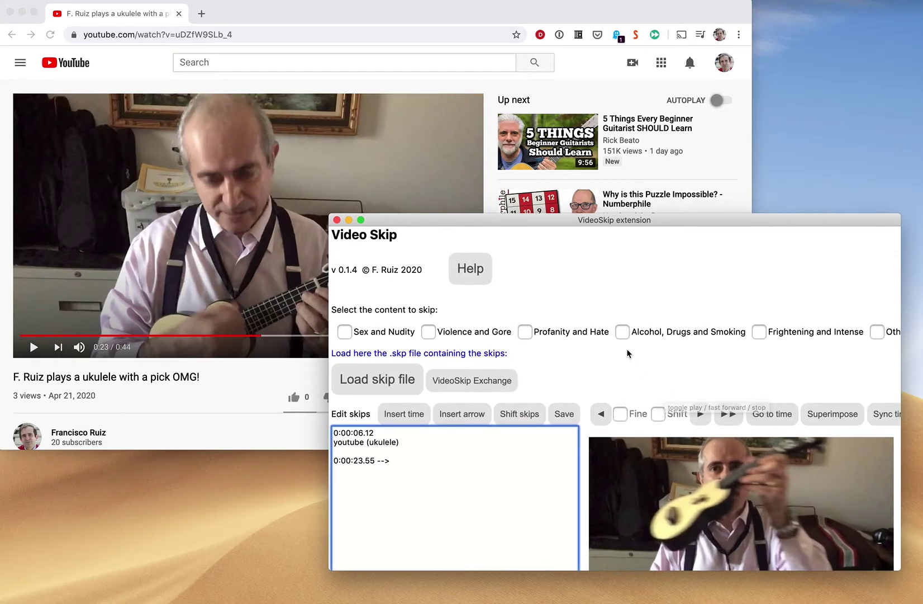
Play on, then step back frame by frame to 0:32 and forward to 0:33
{"action": "left_click", "coordinate": [665, 394]}
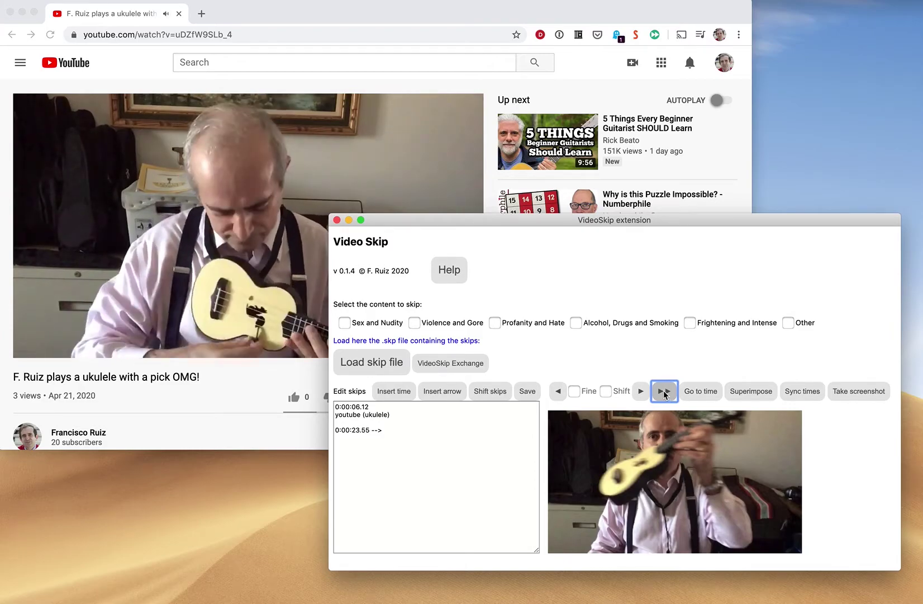
{"action": "left_click", "coordinate": [557, 393]}
{"action": "left_click", "coordinate": [557, 394]}
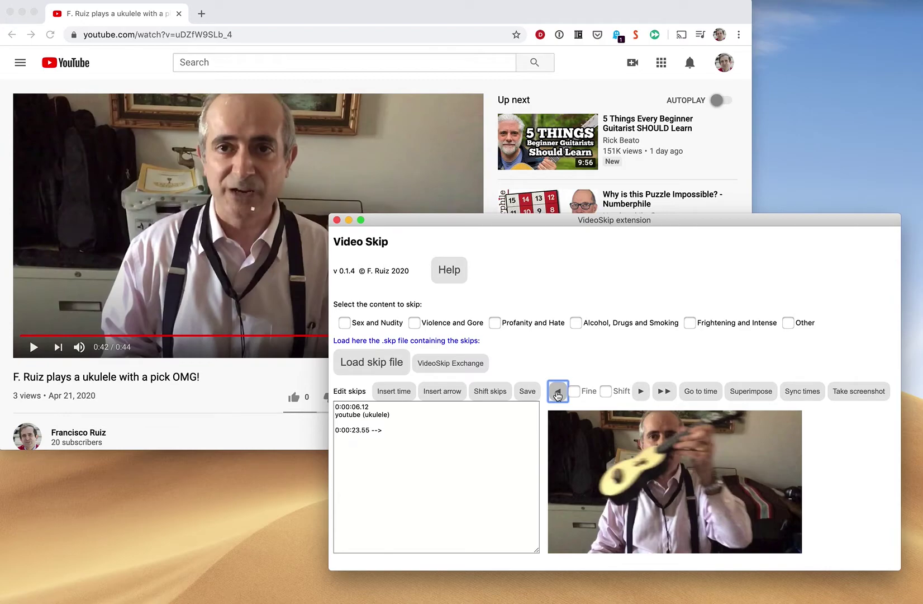
{"action": "left_click", "coordinate": [557, 394]}
{"action": "left_click", "coordinate": [557, 394]}
{"action": "left_click", "coordinate": [557, 394]}
{"action": "left_click", "coordinate": [557, 394]}
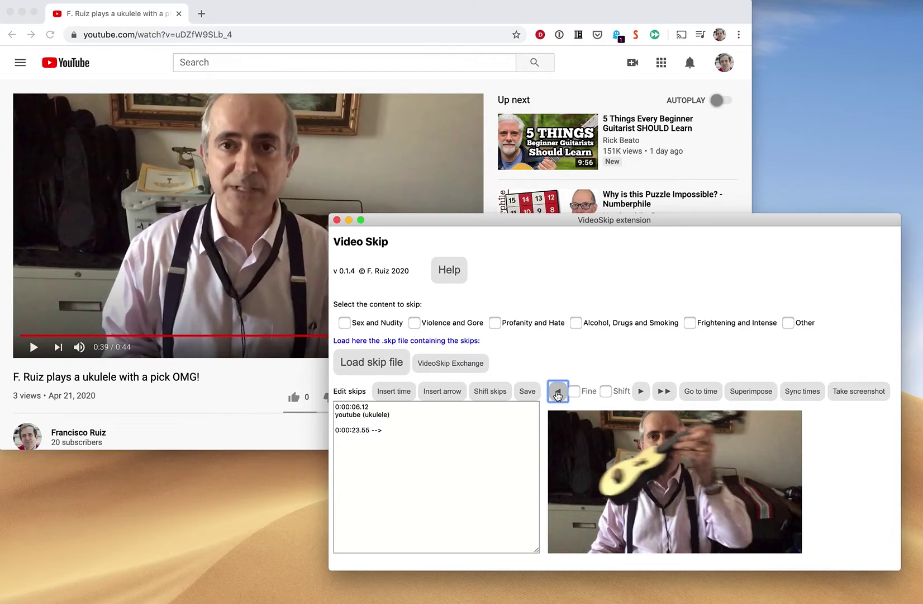
{"action": "left_click", "coordinate": [557, 394]}
{"action": "left_click", "coordinate": [557, 394]}
{"action": "left_click", "coordinate": [557, 394]}
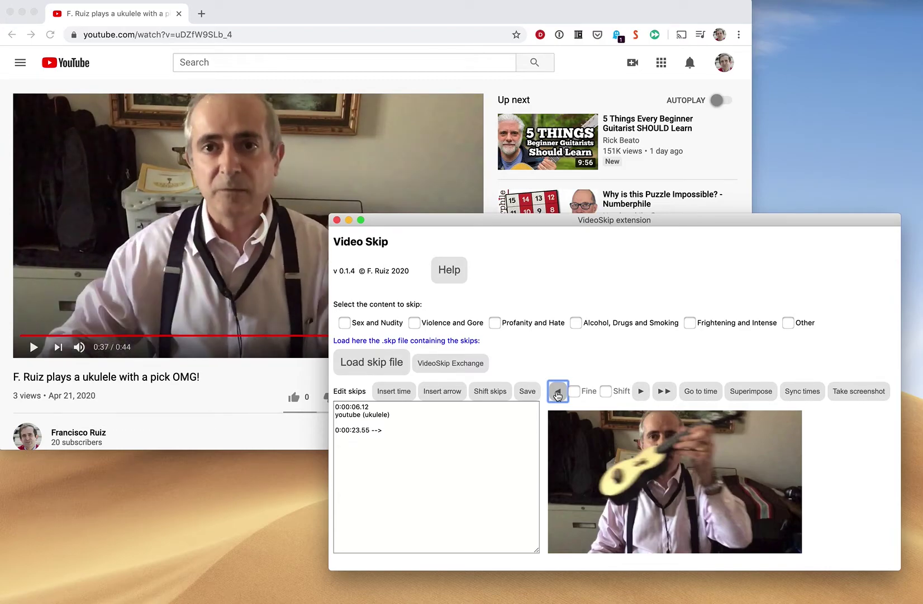
{"action": "left_click", "coordinate": [557, 395]}
{"action": "left_click", "coordinate": [558, 394]}
{"action": "left_click", "coordinate": [557, 394]}
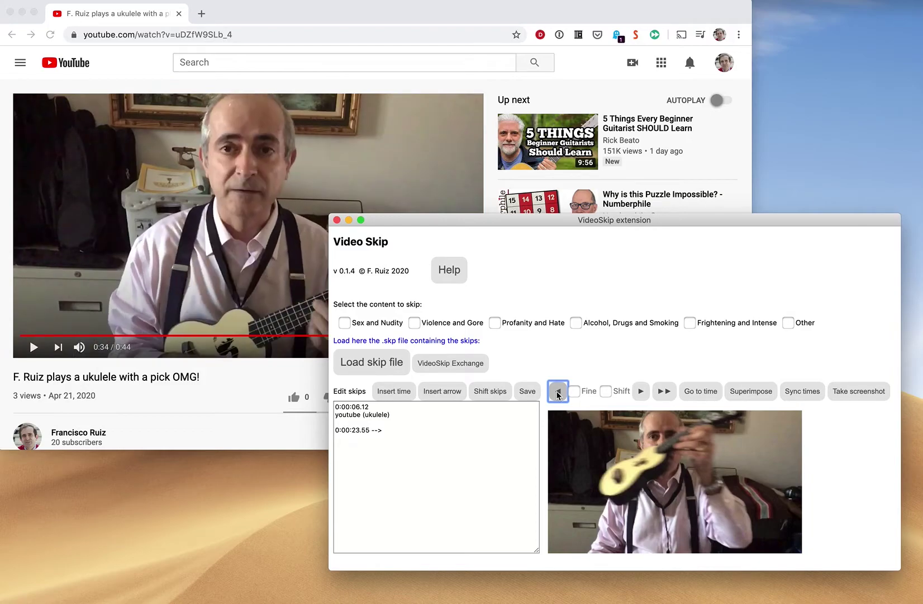
{"action": "left_click", "coordinate": [557, 395]}
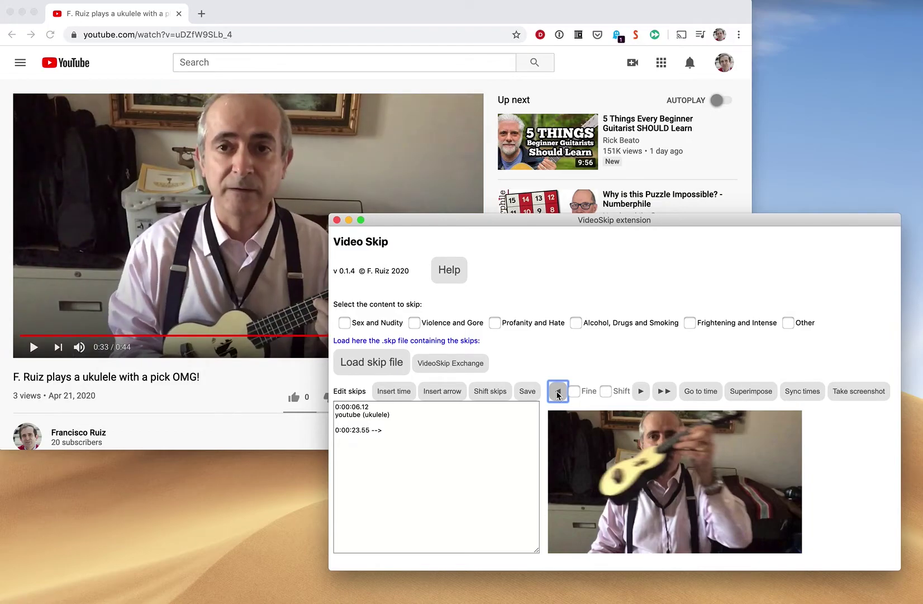
{"action": "left_click", "coordinate": [557, 395]}
{"action": "left_click", "coordinate": [641, 393]}
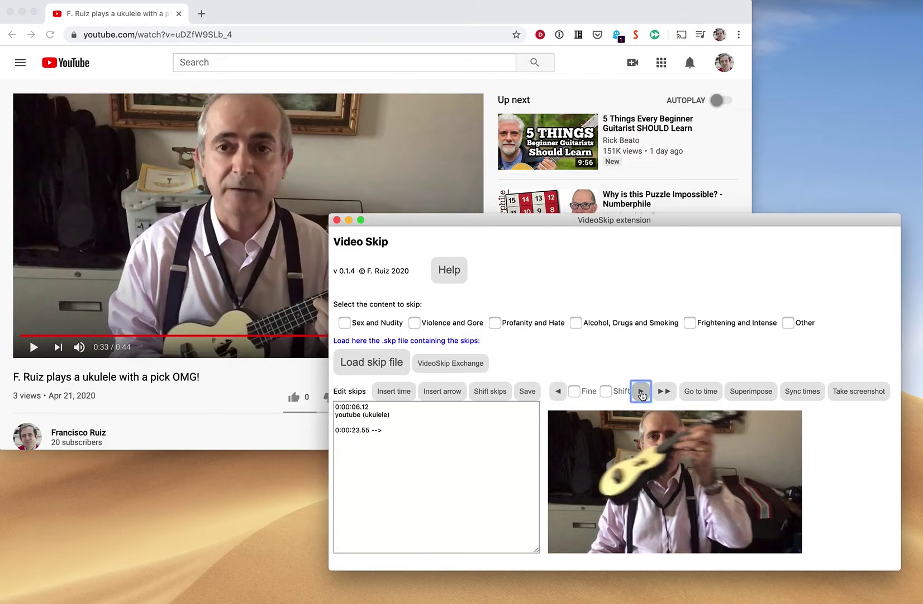
{"action": "left_click", "coordinate": [412, 430]}
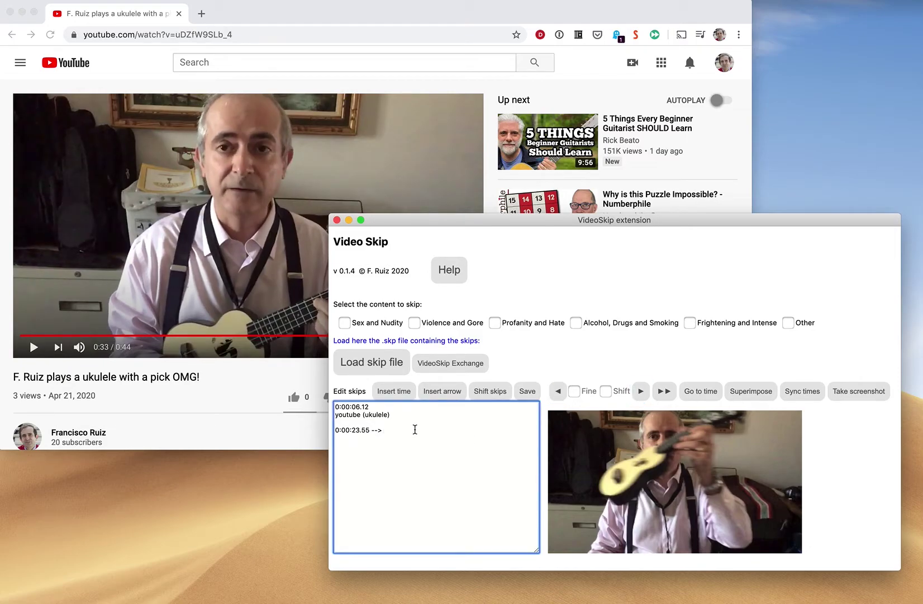
Insert 0:00:33.81 as the skip end and label it 'other (ukulele)' on the next line
{"action": "left_click", "coordinate": [394, 390]}
{"action": "left_click", "coordinate": [789, 323]}
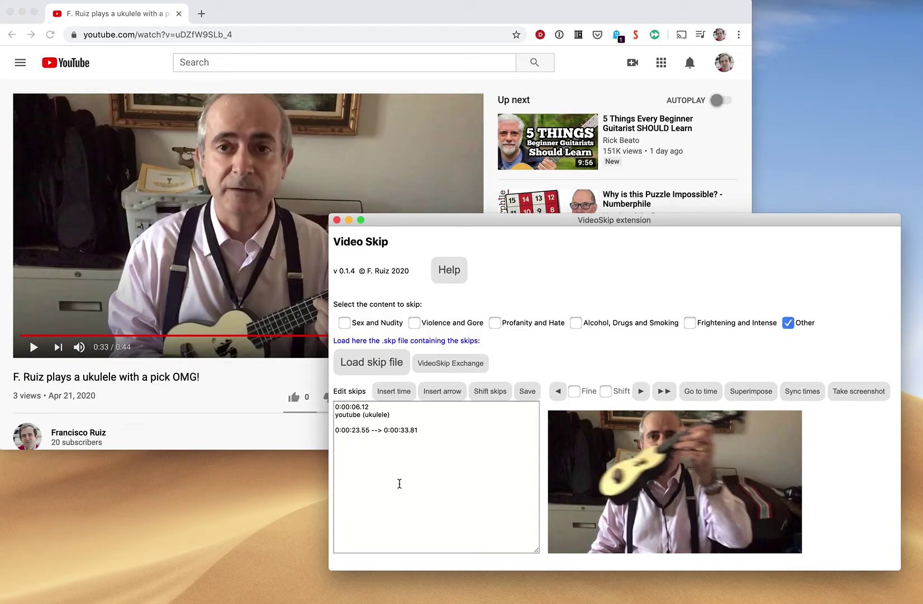
{"action": "left_click", "coordinate": [379, 440]}
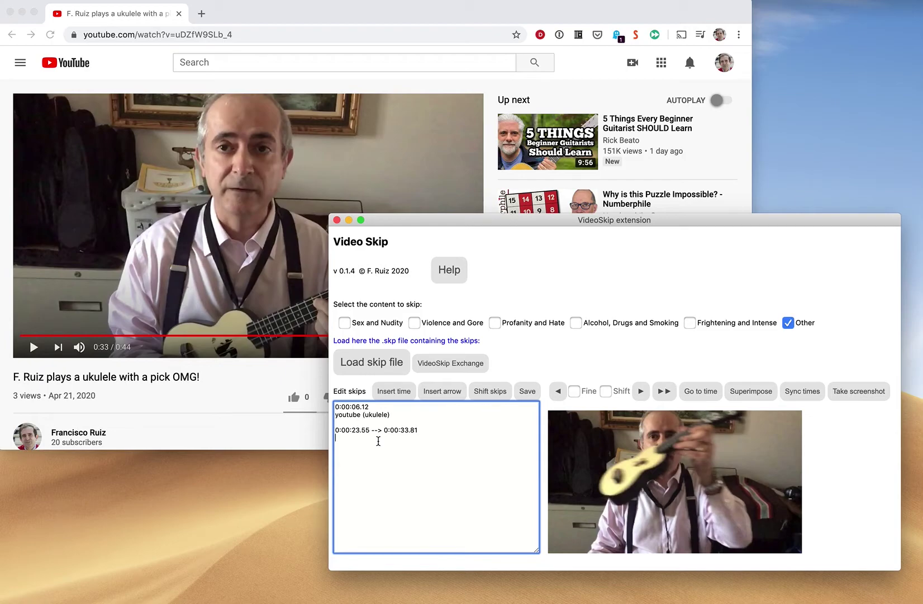
{"action": "type", "text": "other"}
{"action": "type", "text": " ("}
{"action": "type", "text": "ukulele"}
Uncheck Other and seek the YouTube video back to 0:22
{"action": "left_click", "coordinate": [788, 324]}
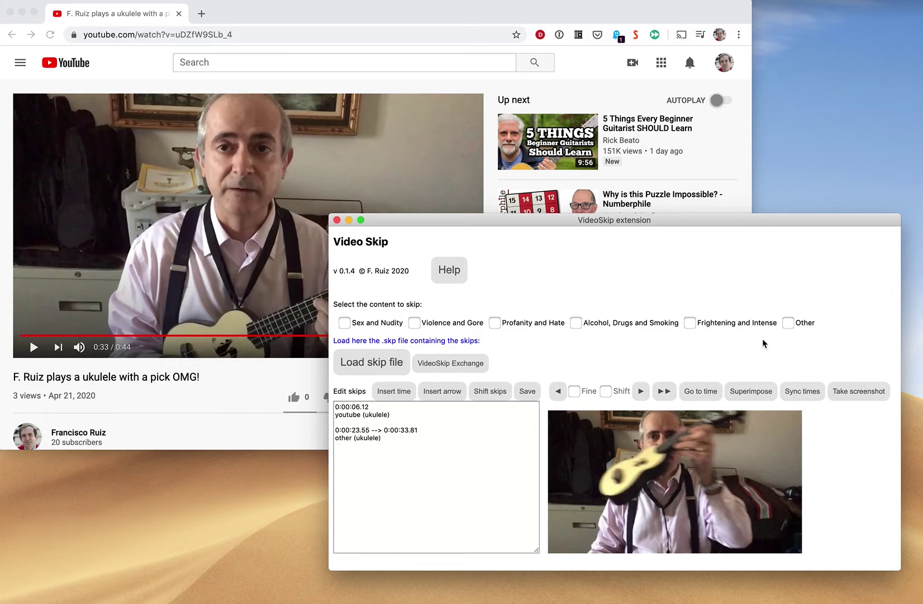
{"action": "left_click", "coordinate": [300, 339]}
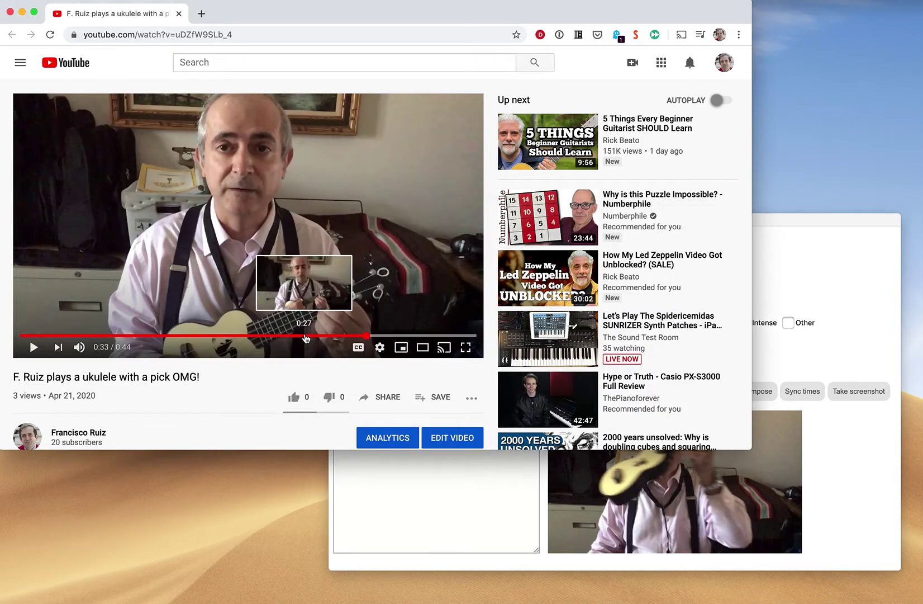
{"action": "left_click", "coordinate": [306, 337]}
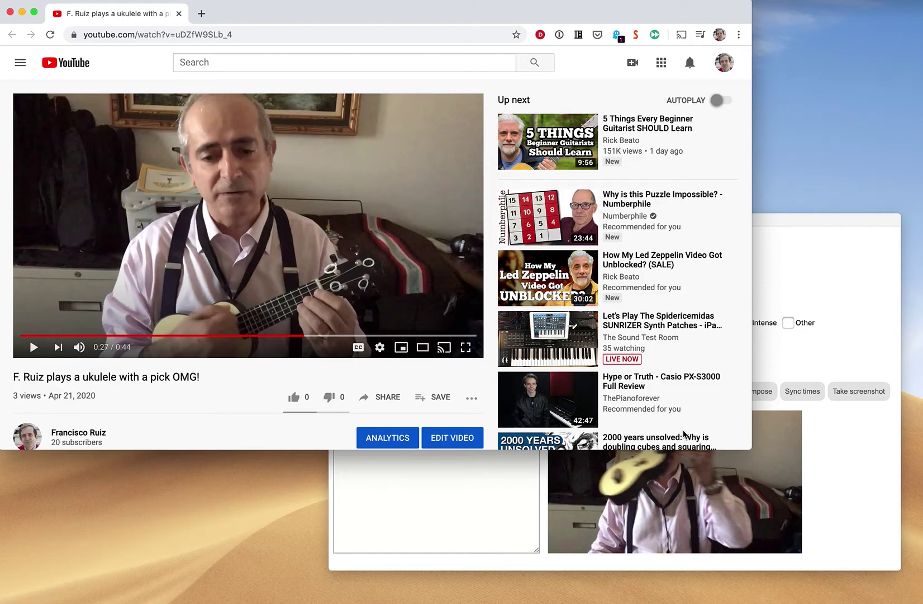
{"action": "left_click", "coordinate": [33, 348]}
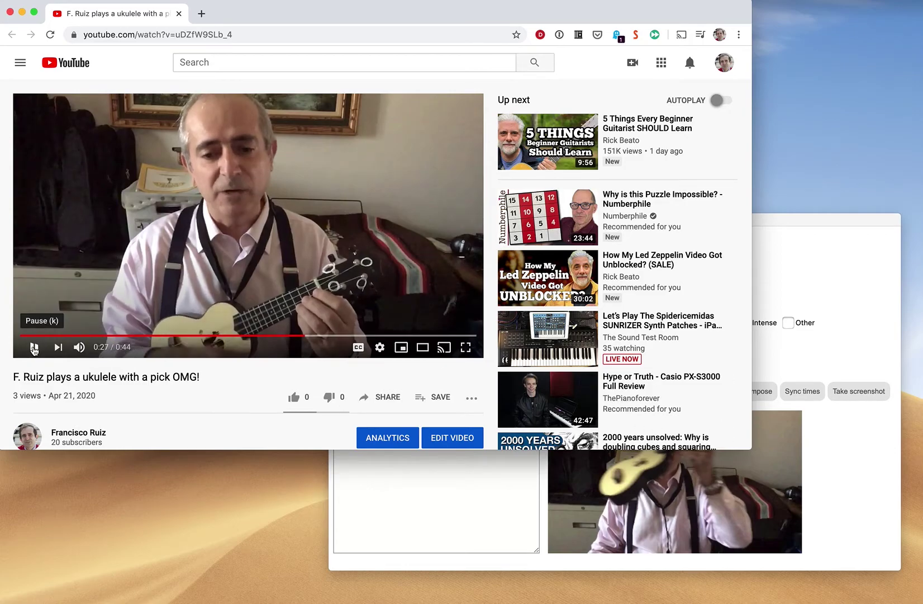
{"action": "left_click", "coordinate": [34, 347]}
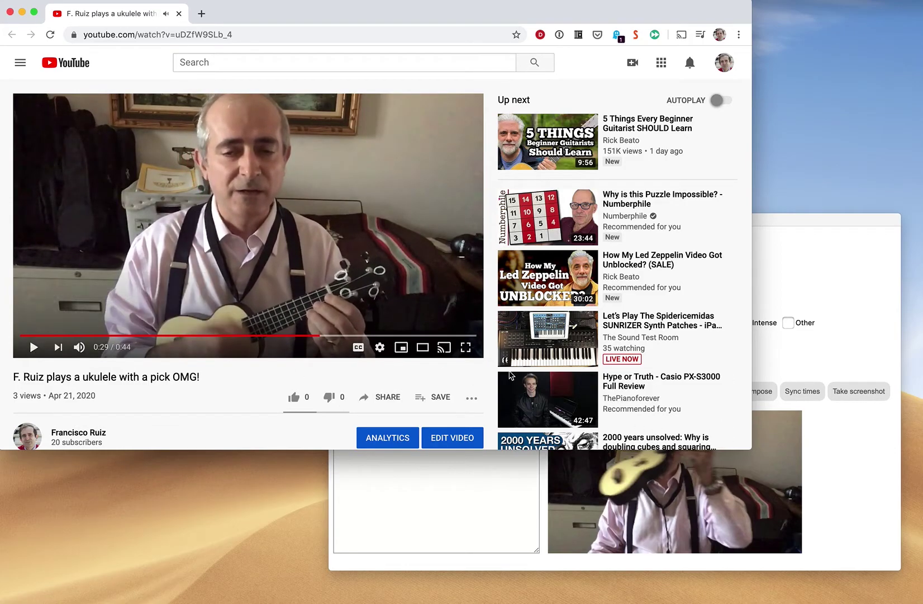
{"action": "left_click", "coordinate": [842, 339]}
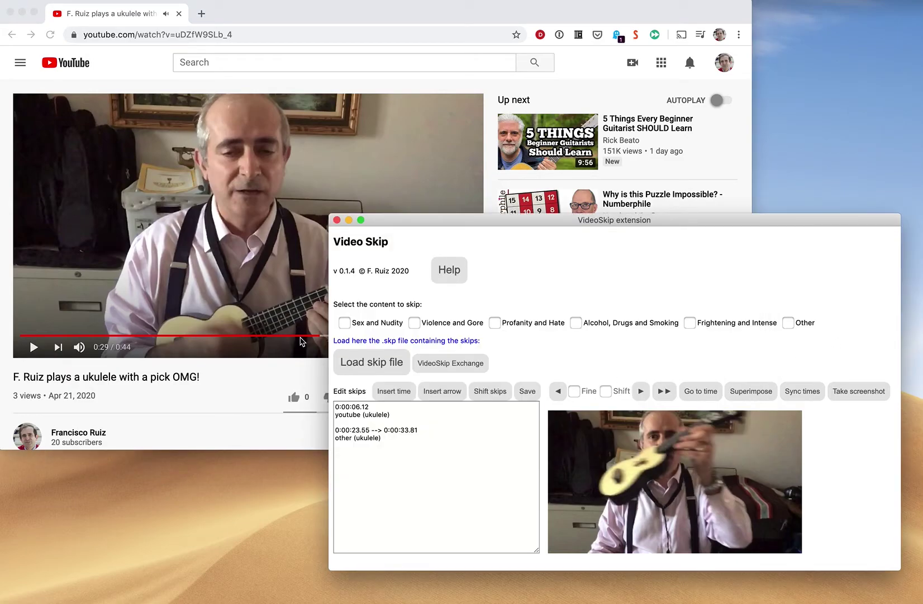
{"action": "left_click", "coordinate": [284, 339]}
{"action": "left_click", "coordinate": [282, 337]}
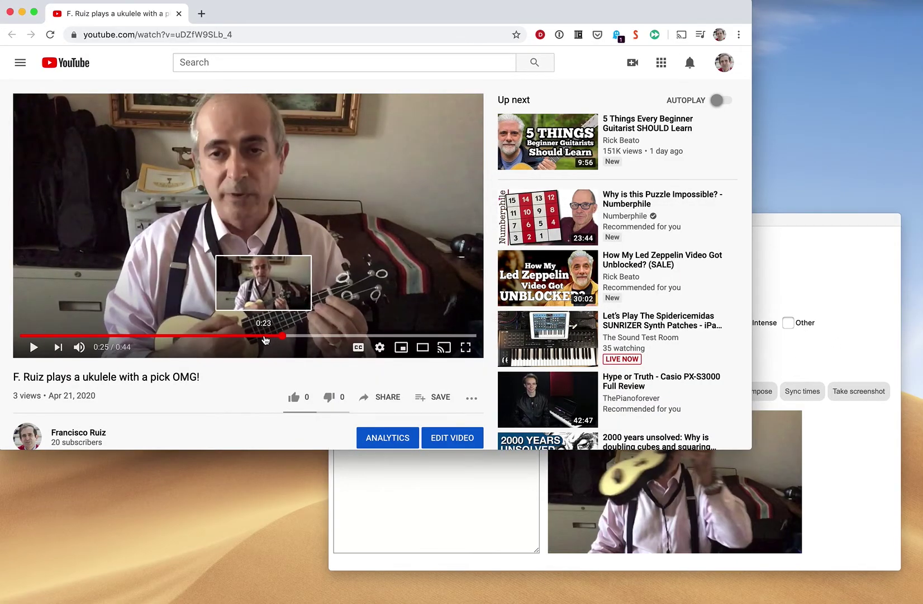
{"action": "left_click", "coordinate": [263, 337]}
{"action": "left_click", "coordinate": [247, 338]}
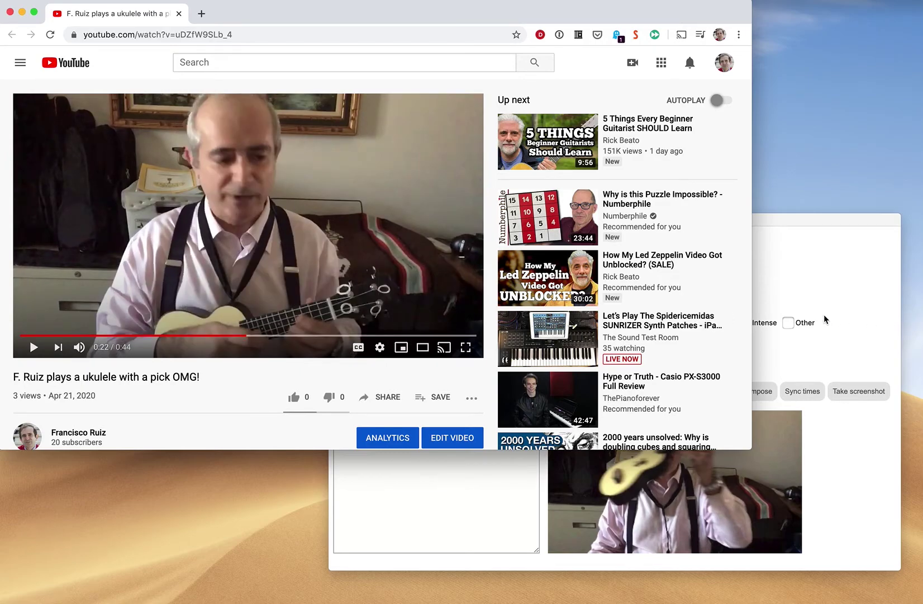
Check Other, play through the ukulele interval to confirm it skips to 0:39, then pause
{"action": "left_click", "coordinate": [847, 323]}
{"action": "left_click", "coordinate": [788, 323]}
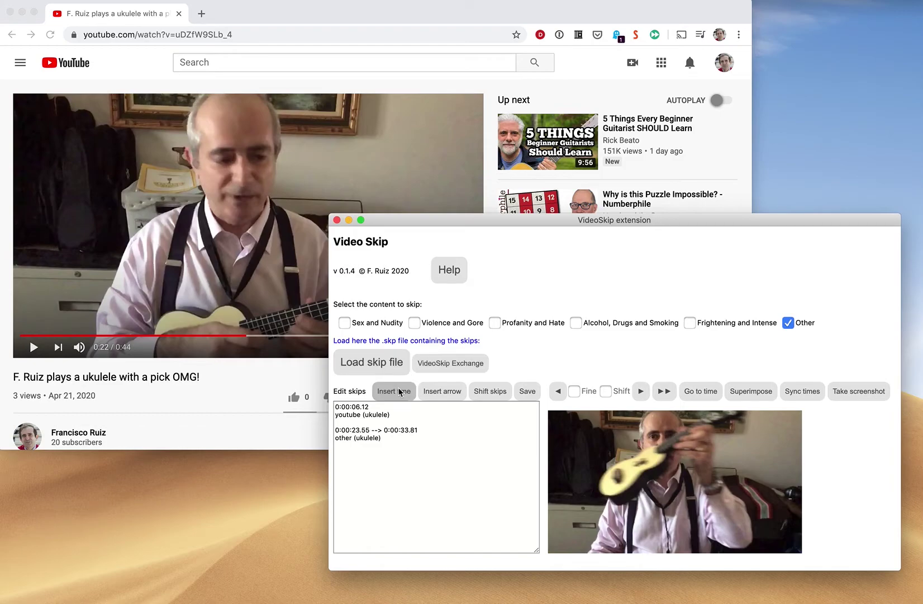
{"action": "left_click", "coordinate": [664, 392]}
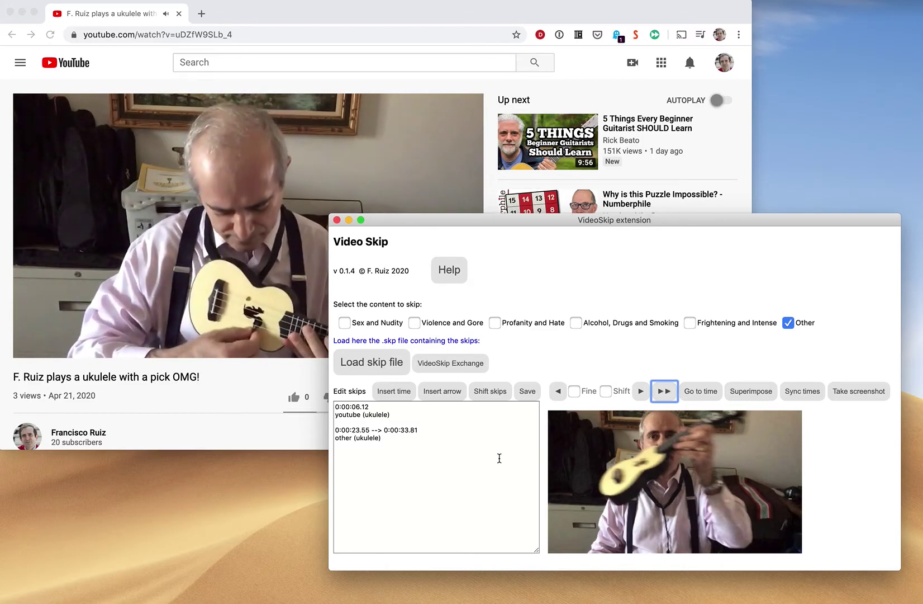
{"action": "left_click", "coordinate": [470, 435]}
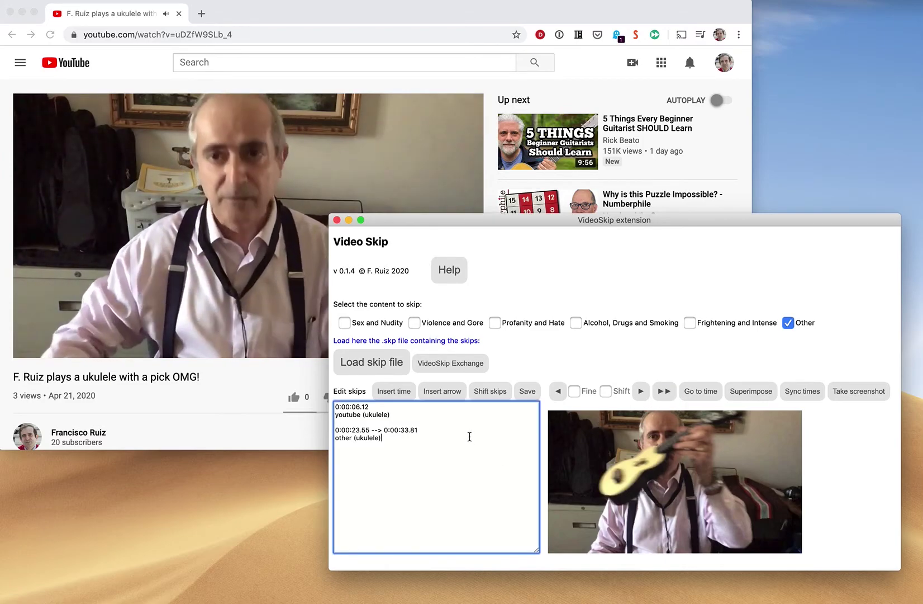
{"action": "left_click", "coordinate": [641, 392]}
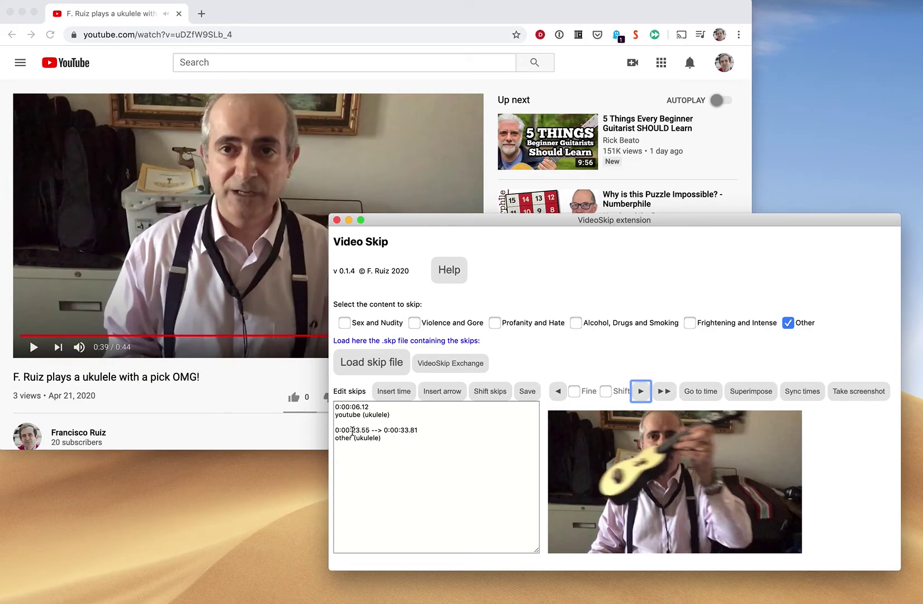
{"action": "left_click", "coordinate": [403, 442]}
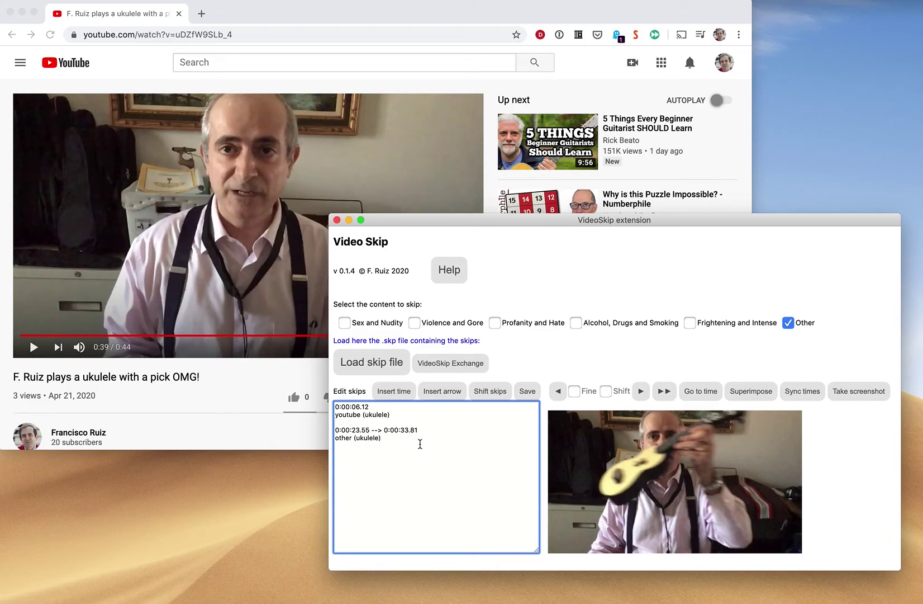
{"action": "left_click", "coordinate": [353, 438]}
{"action": "type", "text": "sound"}
{"action": "key", "text": "BackSpace"}
{"action": "key", "text": "BackSpace"}
{"action": "key", "text": "BackSpace"}
{"action": "type", "text": "image"}
{"action": "key", "text": "BackSpace"}
{"action": "key", "text": "BackSpace"}
{"action": "key", "text": "BackSpace"}
{"action": "left_click", "coordinate": [527, 390]}
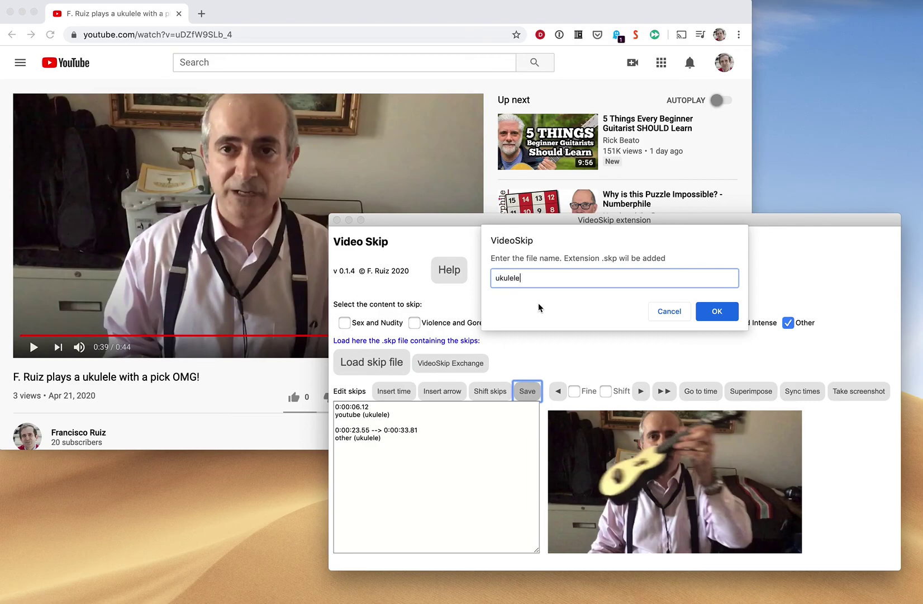
Confirm saving the skips under the file name ukulele
{"action": "left_click", "coordinate": [717, 312]}
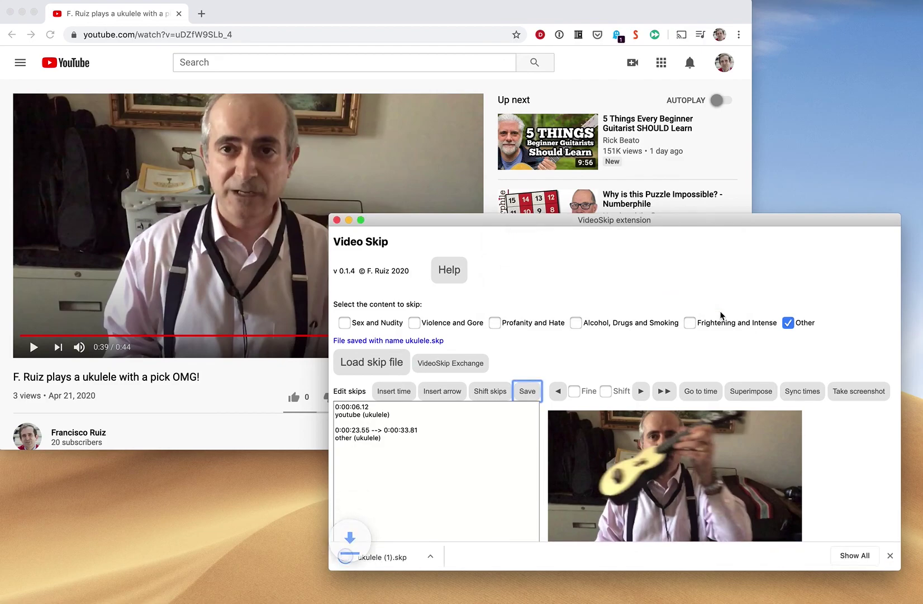